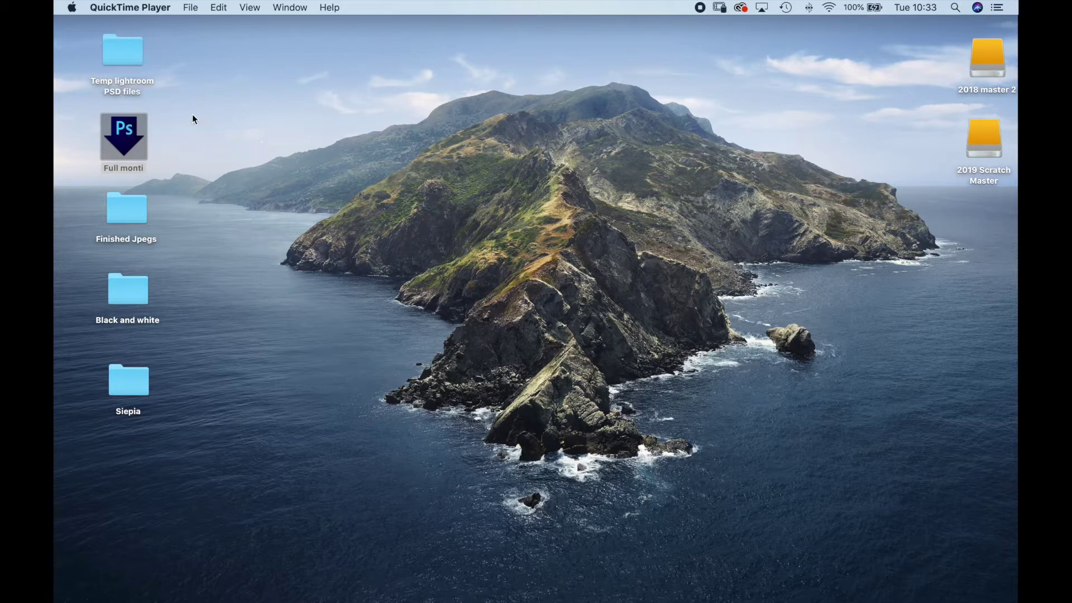
Open the Finished Jpegs and Black and white desktop folders in separate windows, placed clear of the desktop icons.
double_click(126, 211)
drag(245, 241, 517, 43)
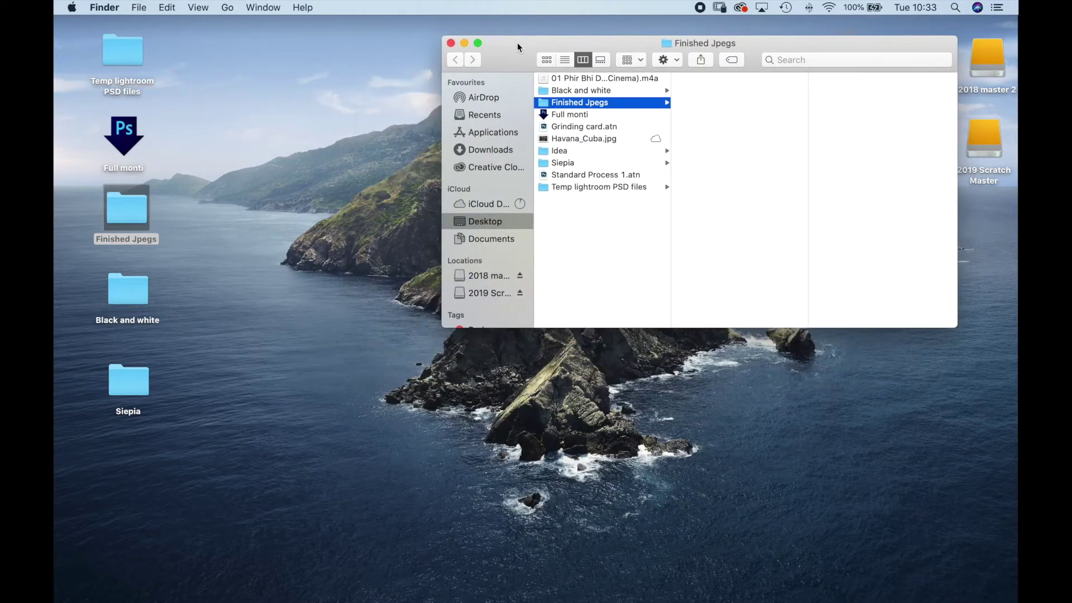
click(140, 288)
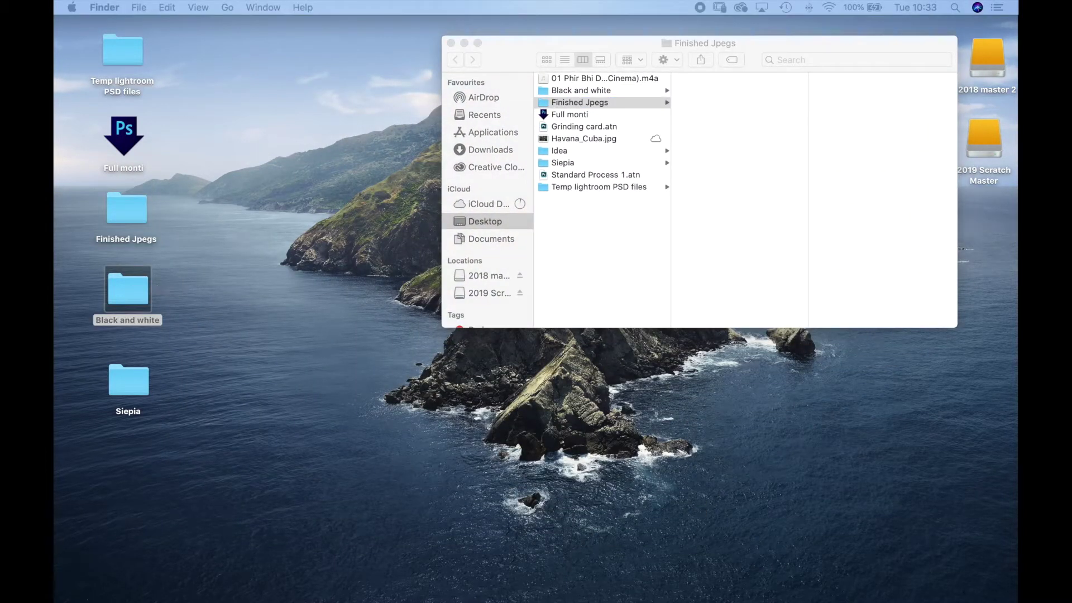
key(super+o)
drag(440, 200, 541, 260)
Open the Siepia desktop folder in its own window, place it below the other two, and make it narrower.
click(130, 381)
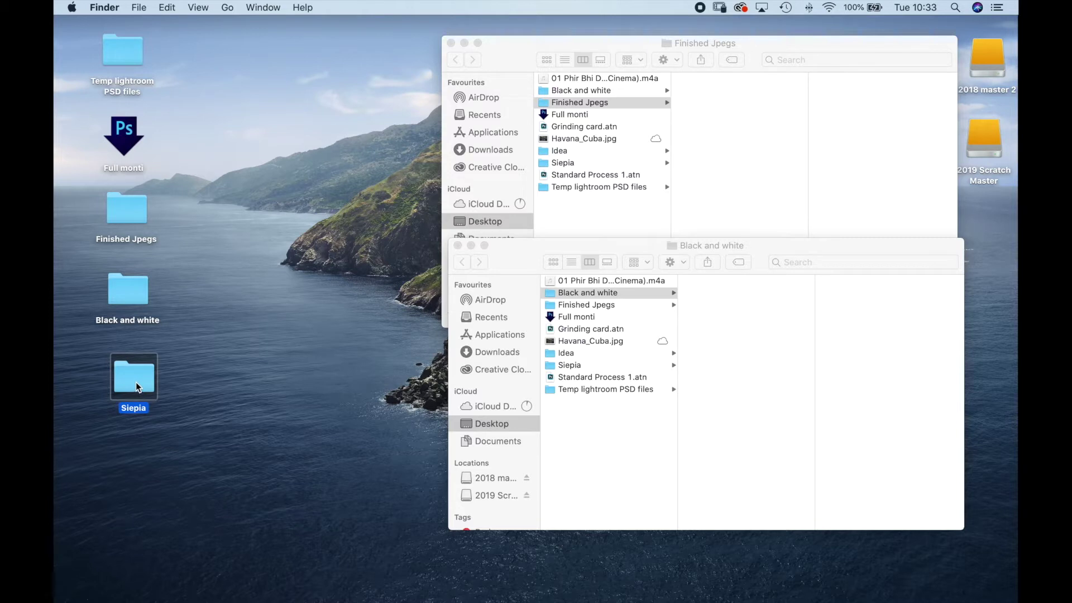
drag(137, 383, 138, 377)
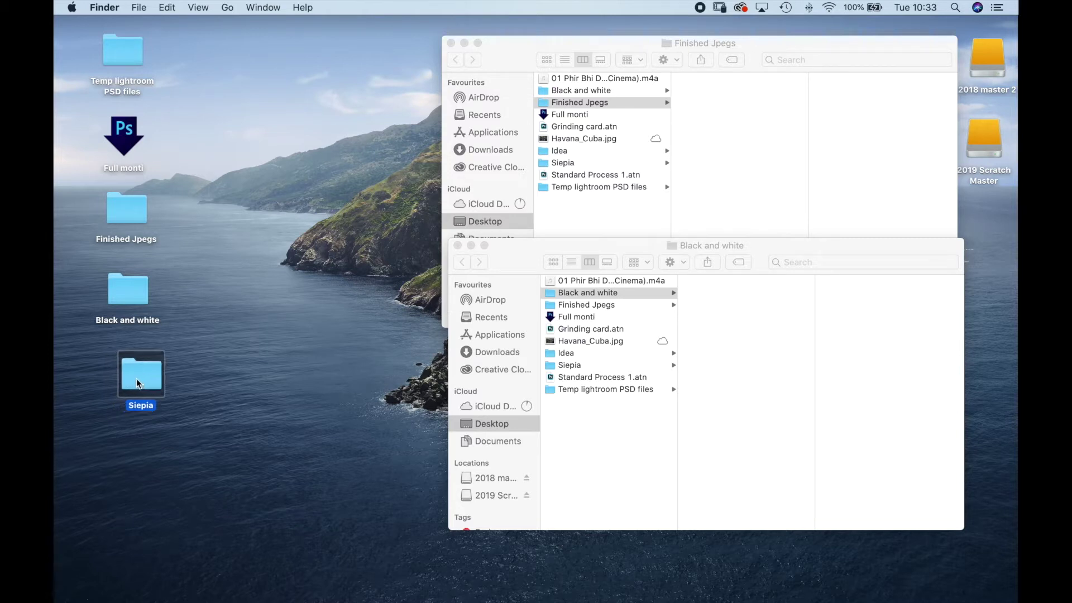
key(super+o)
drag(305, 277, 442, 350)
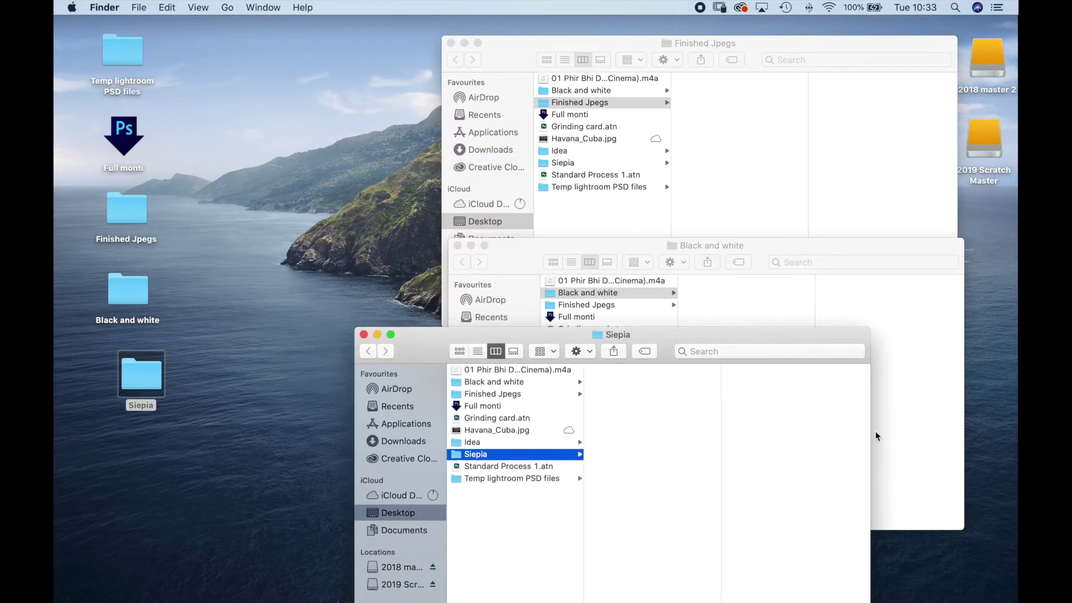
drag(868, 441, 724, 441)
drag(574, 351, 530, 352)
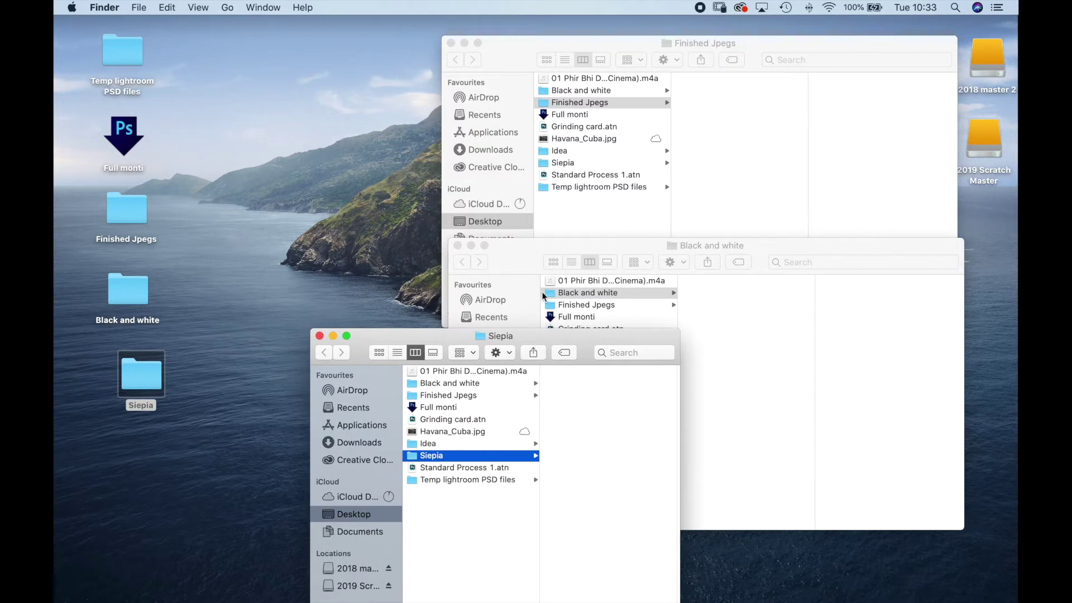
Narrow the Black and white and Finished Jpegs windows, and move Finished Jpegs towards the external drive icons.
click(850, 302)
drag(964, 321, 829, 321)
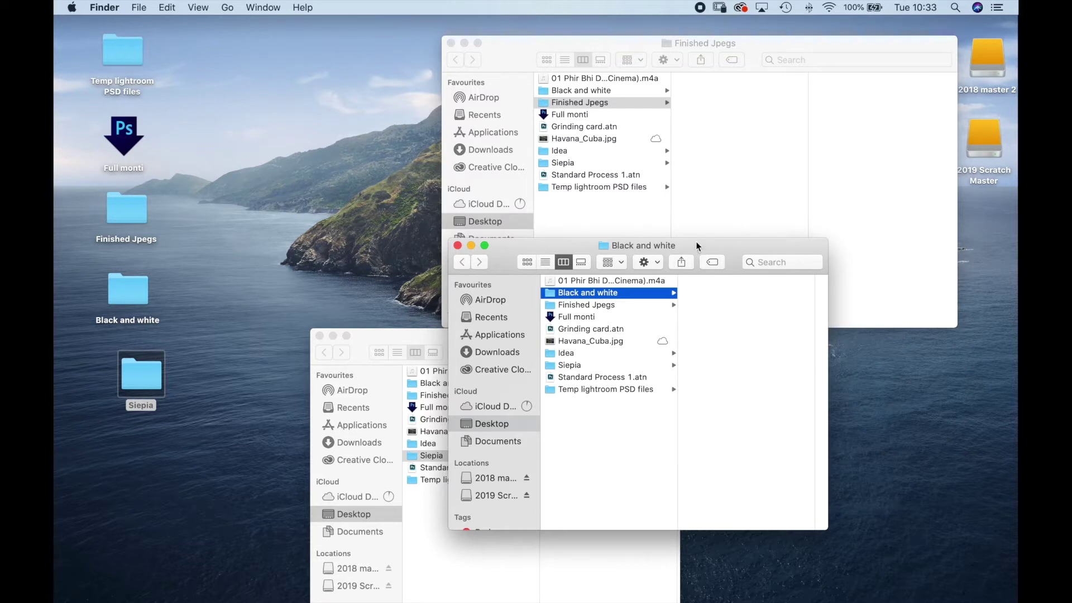
mouse_move(695, 242)
mouse_down()
mouse_move(757, 251)
mouse_move(735, 227)
mouse_move(698, 229)
mouse_up()
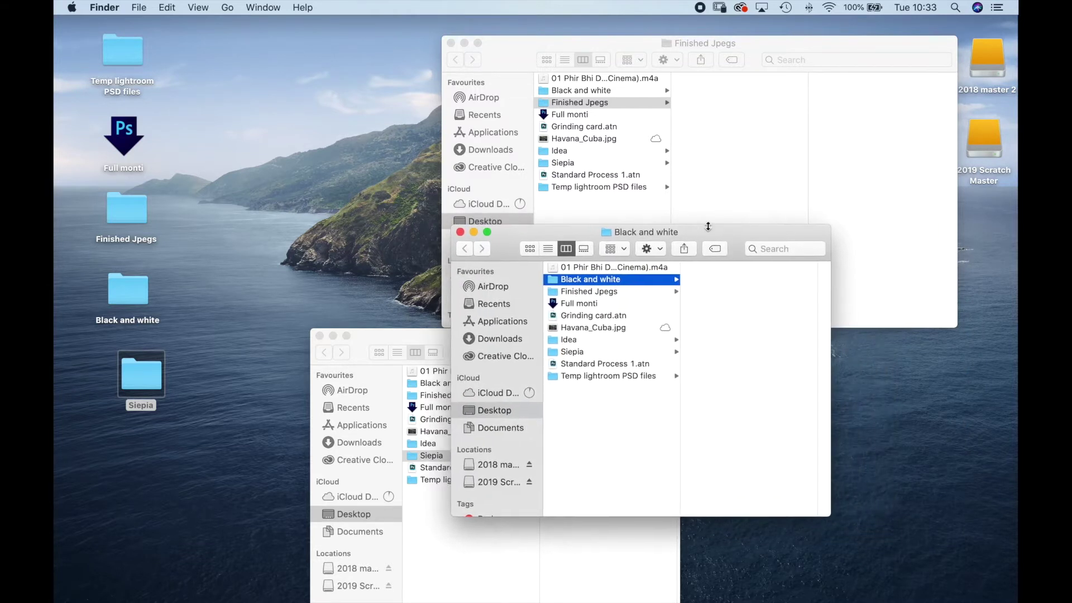
click(612, 45)
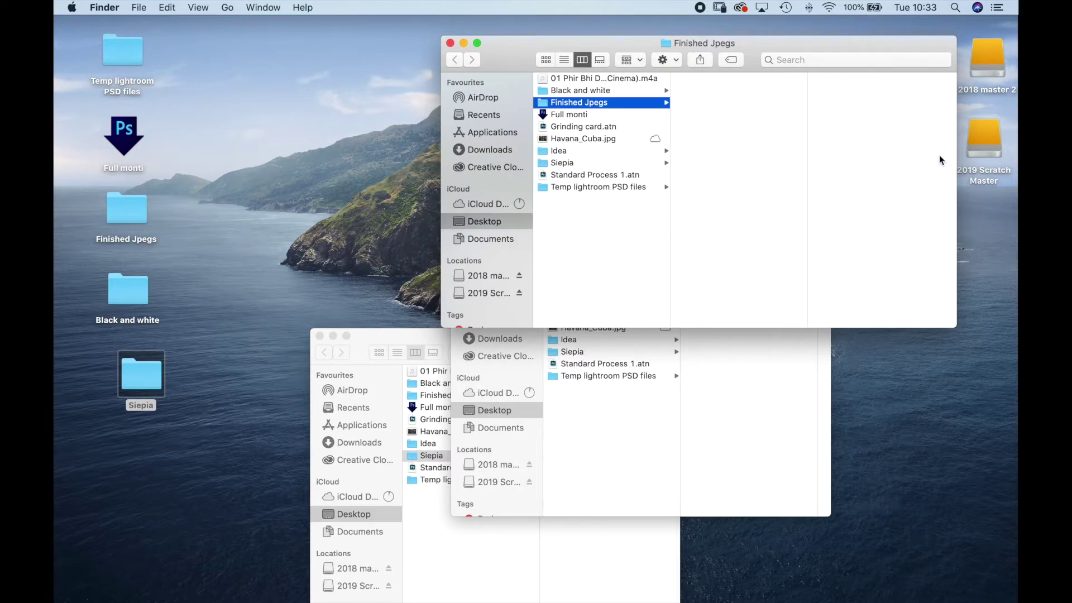
drag(957, 158, 823, 158)
drag(707, 50, 795, 35)
Reposition the Black and white and Siepia windows so all three output folders form a staggered arrangement.
click(546, 233)
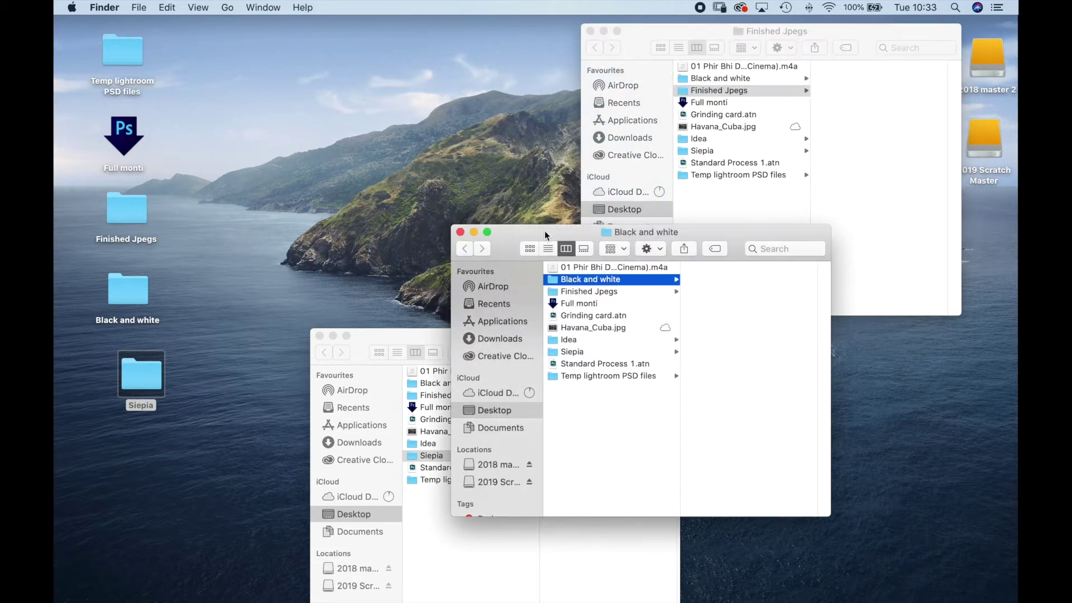
drag(539, 239, 520, 213)
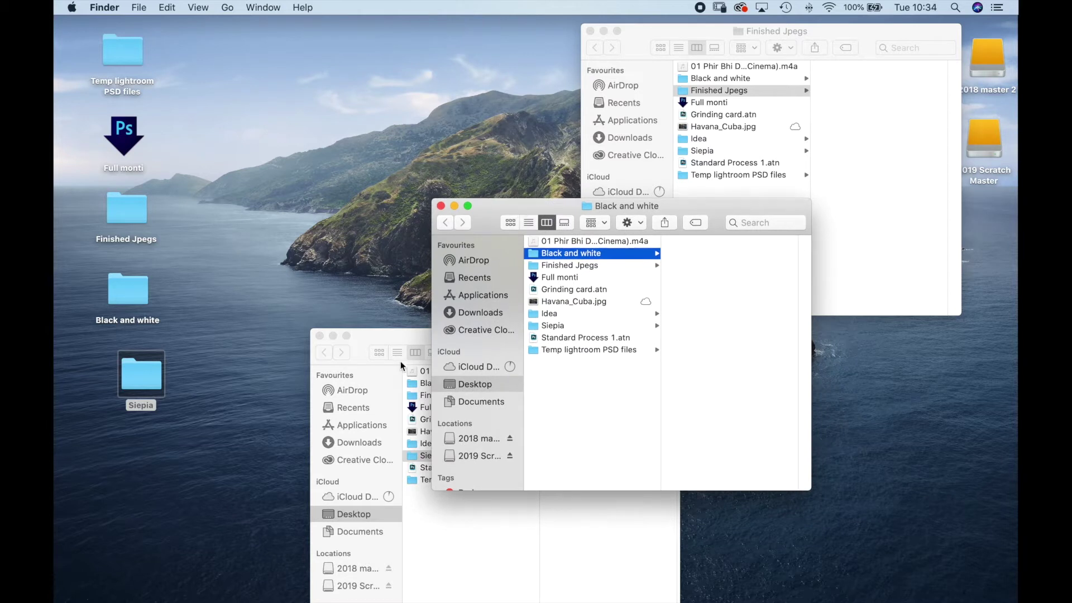
click(363, 342)
drag(378, 345, 363, 341)
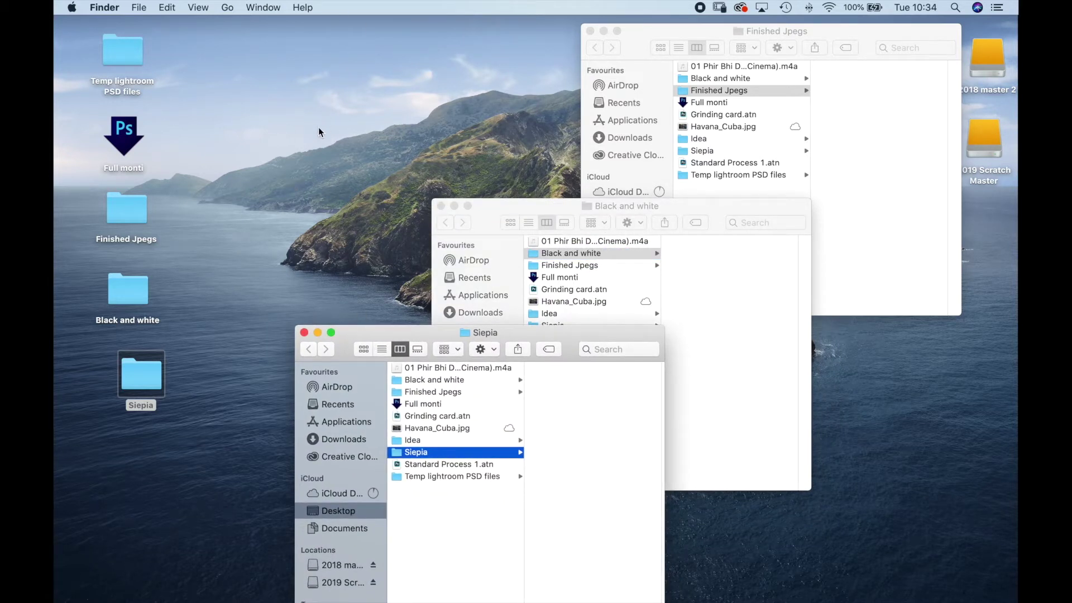
Open the Temp lightroom PSD files folder and move Havana_Cuba.jpg from the desktop into it.
drag(477, 164, 369, 84)
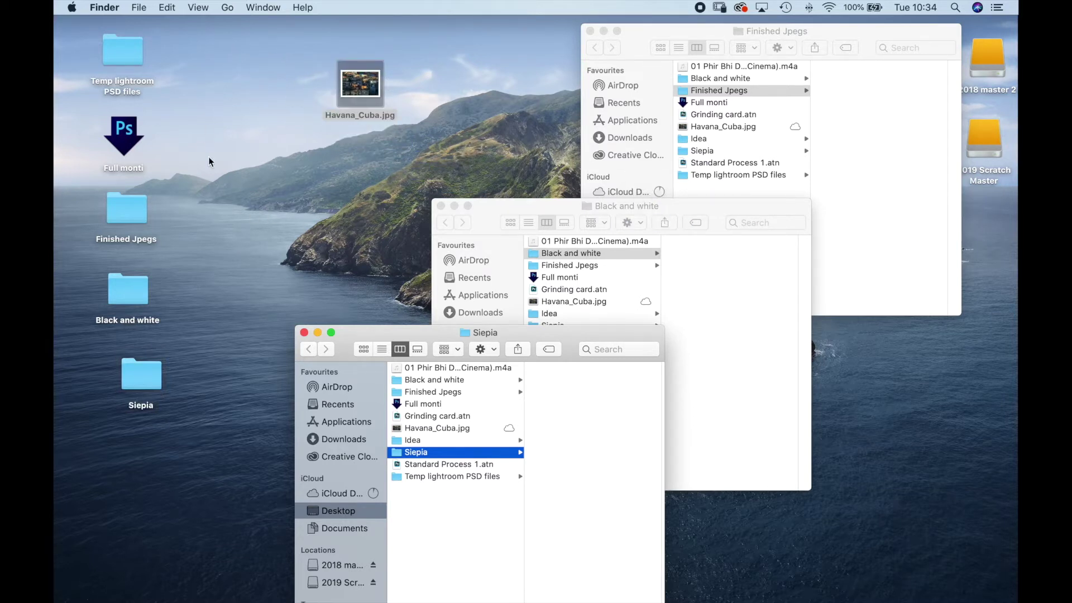
click(116, 54)
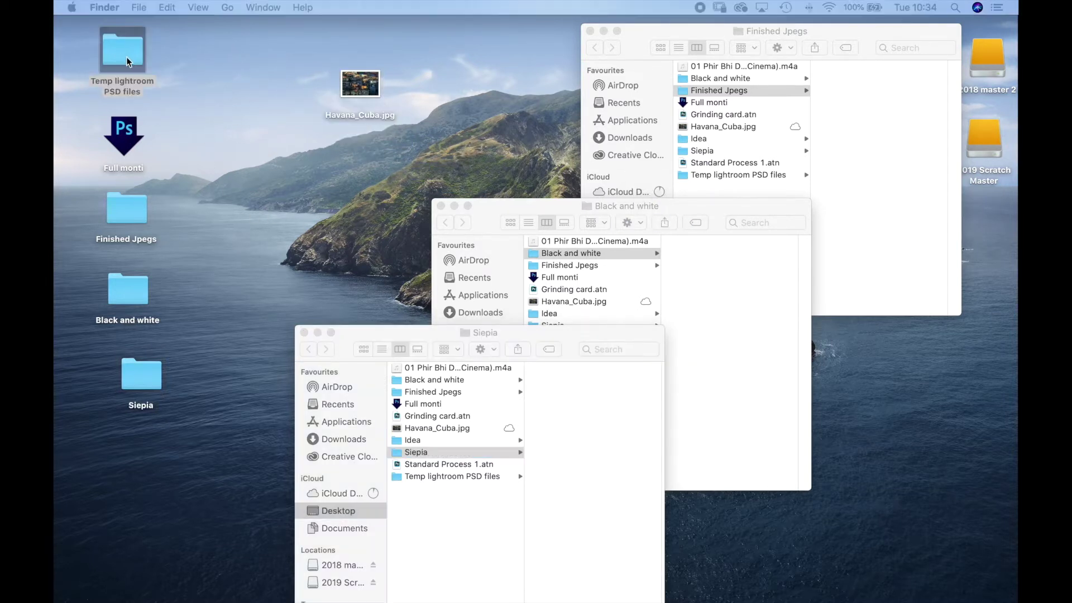
drag(261, 159, 1017, 123)
click(367, 112)
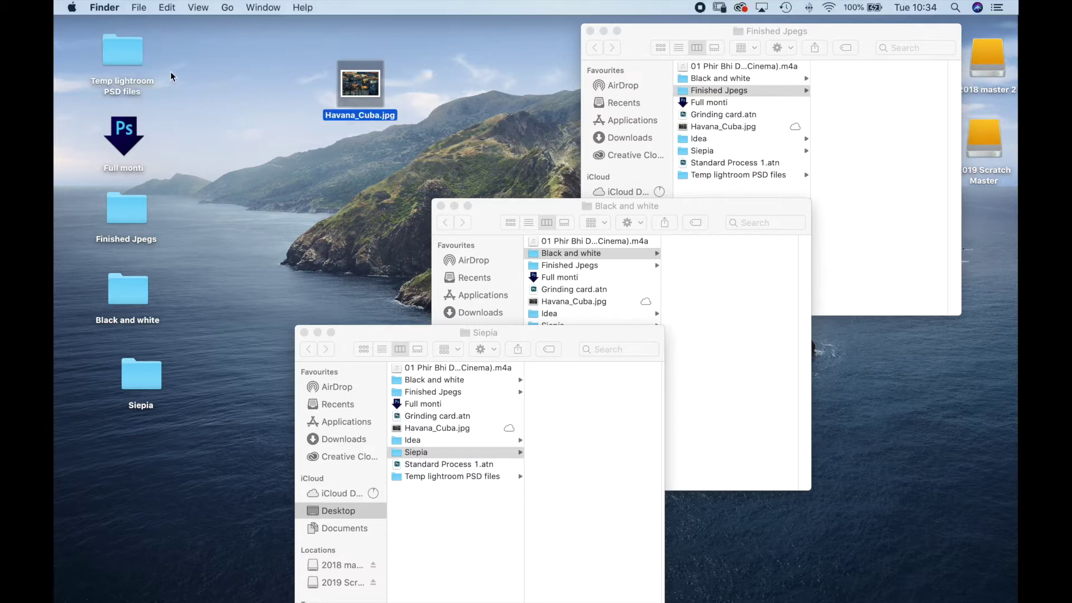
click(119, 49)
mouse_move(122, 48)
mouse_down()
mouse_move(126, 129)
mouse_move(156, 76)
mouse_move(130, 48)
mouse_up()
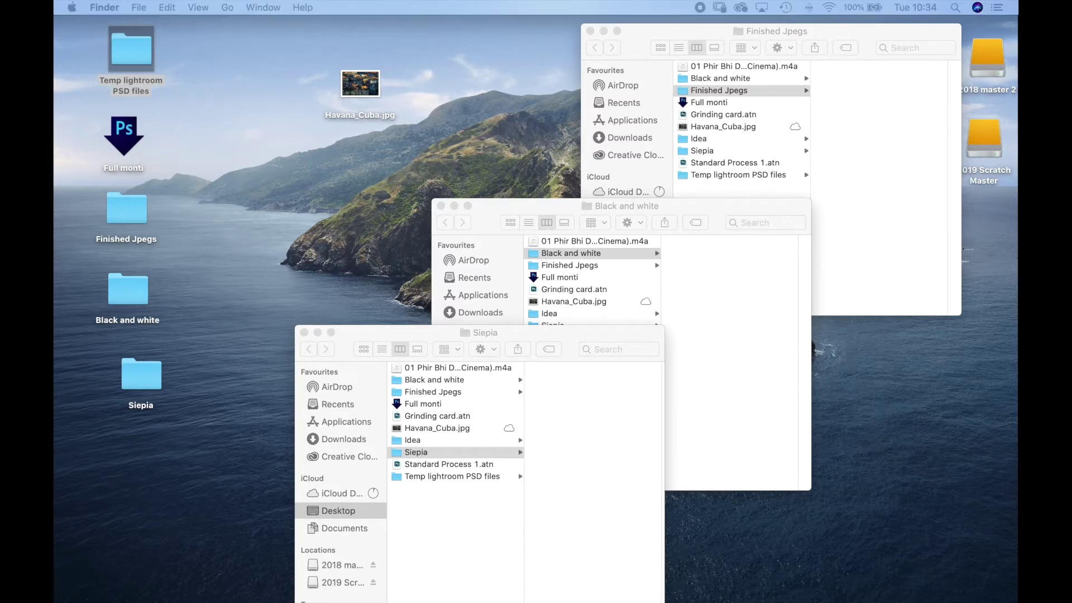
key(super+o)
drag(345, 92, 122, 61)
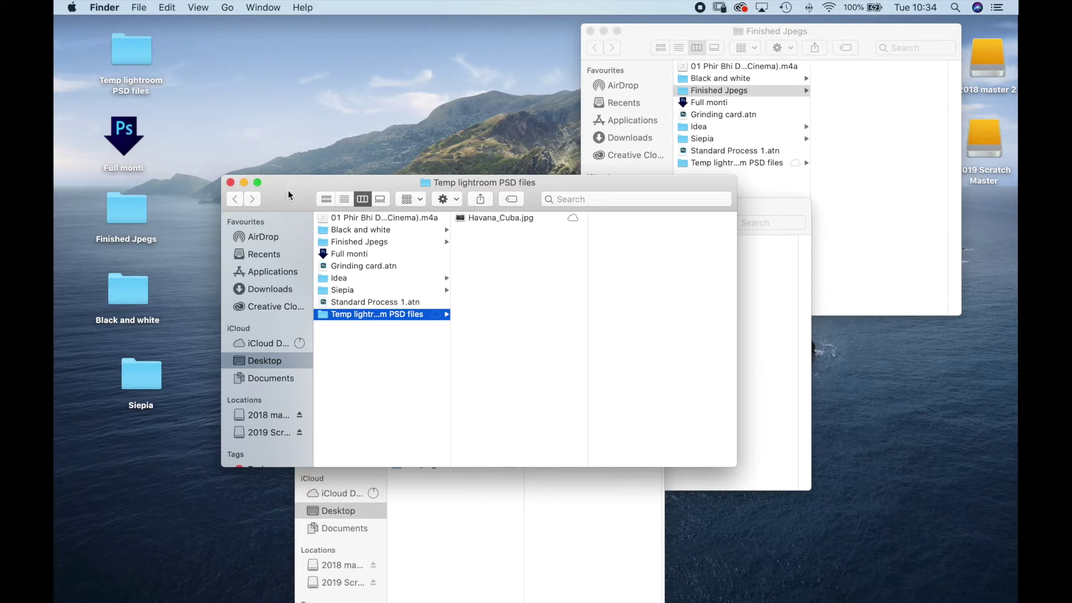
Narrow the Temp lightroom PSD files window and place it beside the Finished Jpegs window.
drag(298, 192, 282, 137)
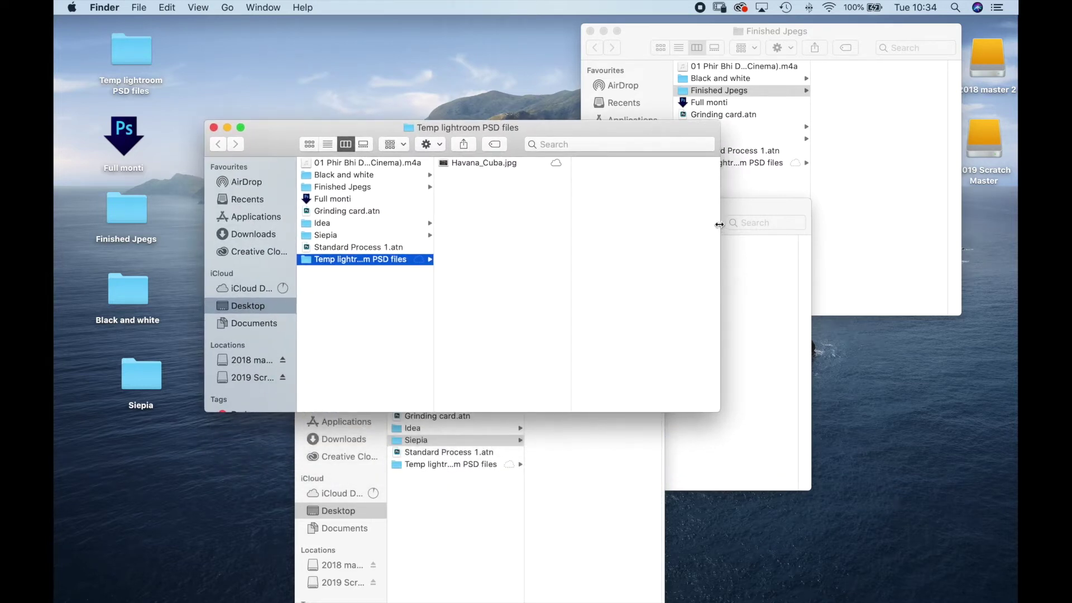
drag(723, 225, 581, 219)
drag(318, 134, 239, 31)
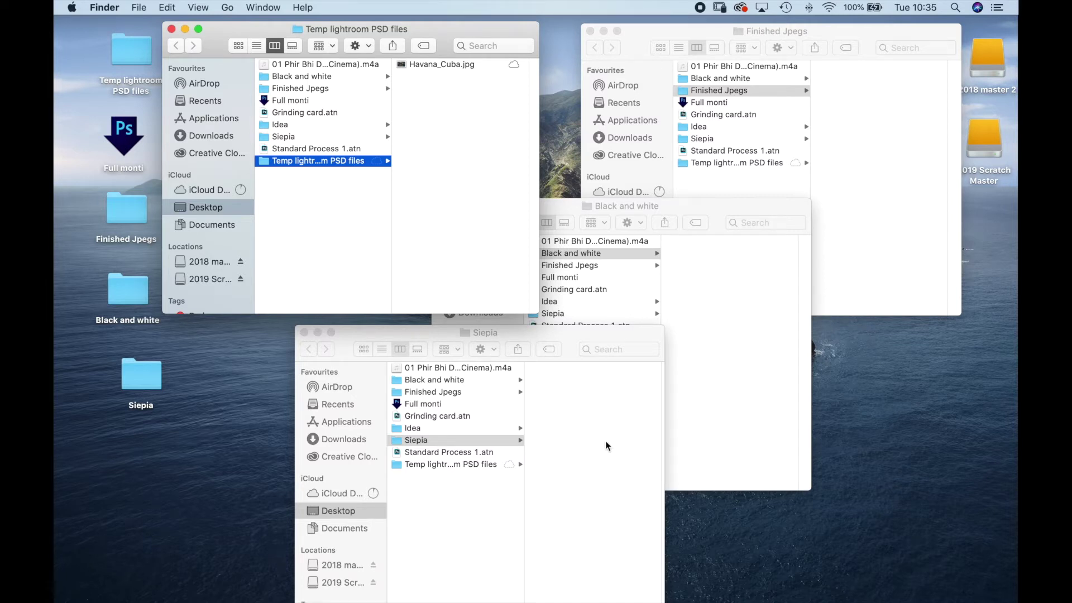
Process the Temp lightroom PSD files folder with the Full monti droplet, and minimise Photoshop once the batch has run.
drag(145, 68, 211, 259)
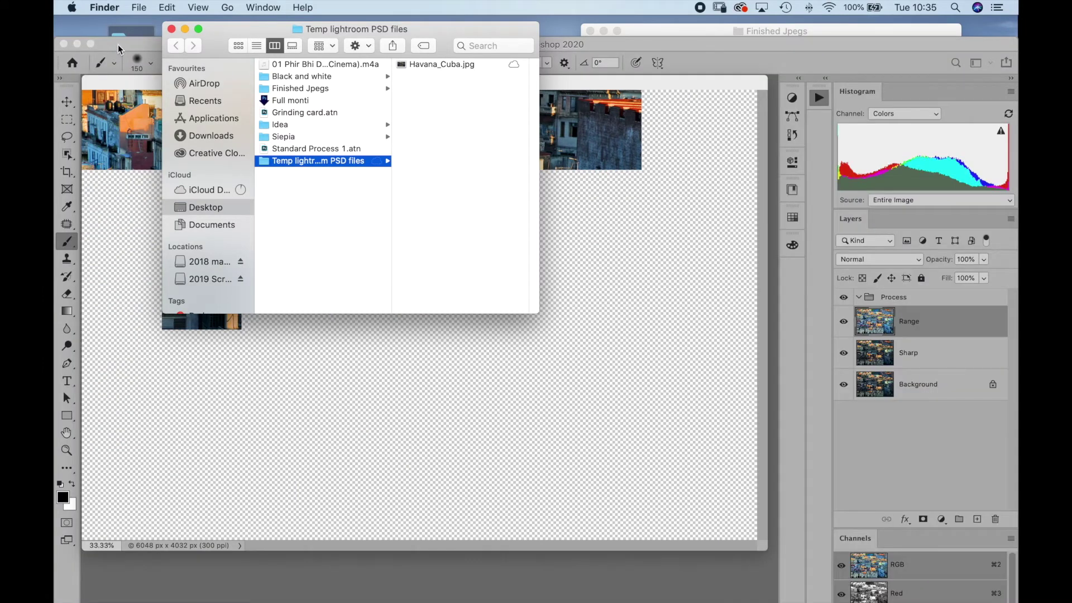
click(118, 45)
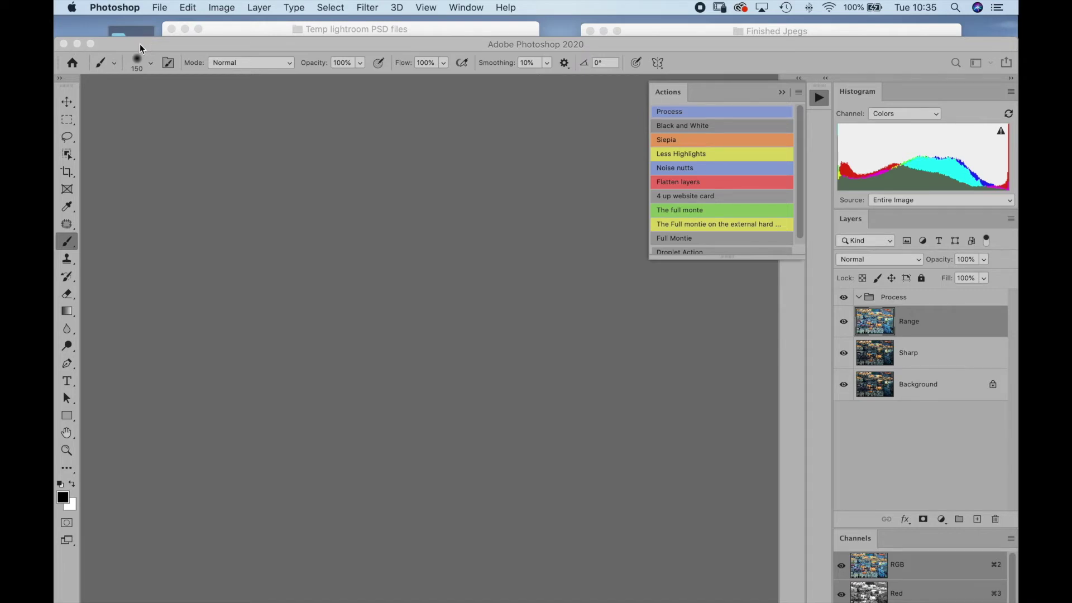
click(78, 46)
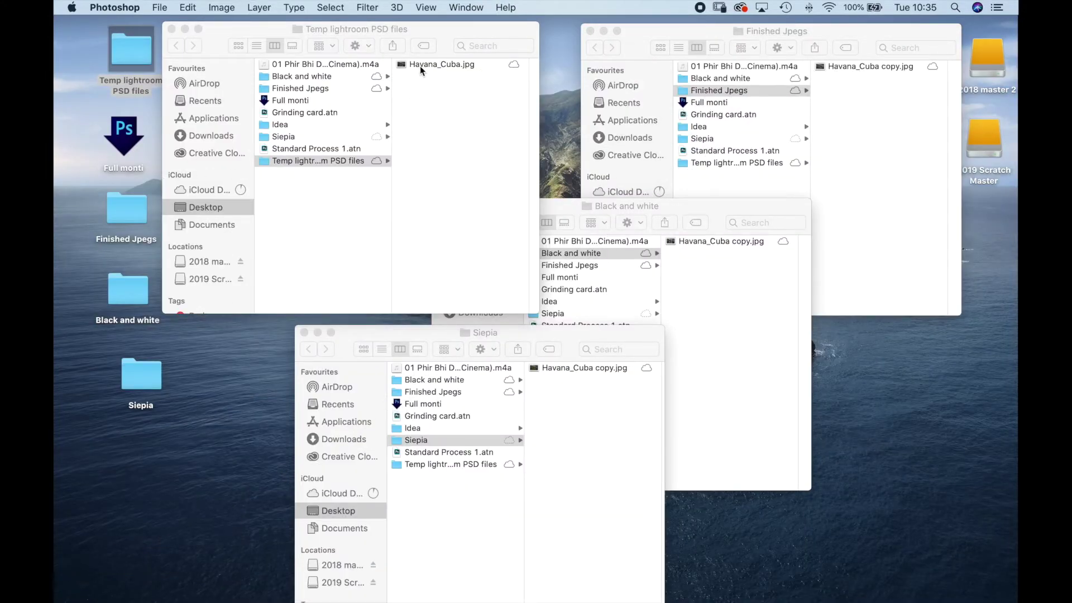
View Havana_Cuba copy.jpg from the Finished Jpegs folder in Preview and close it.
click(860, 66)
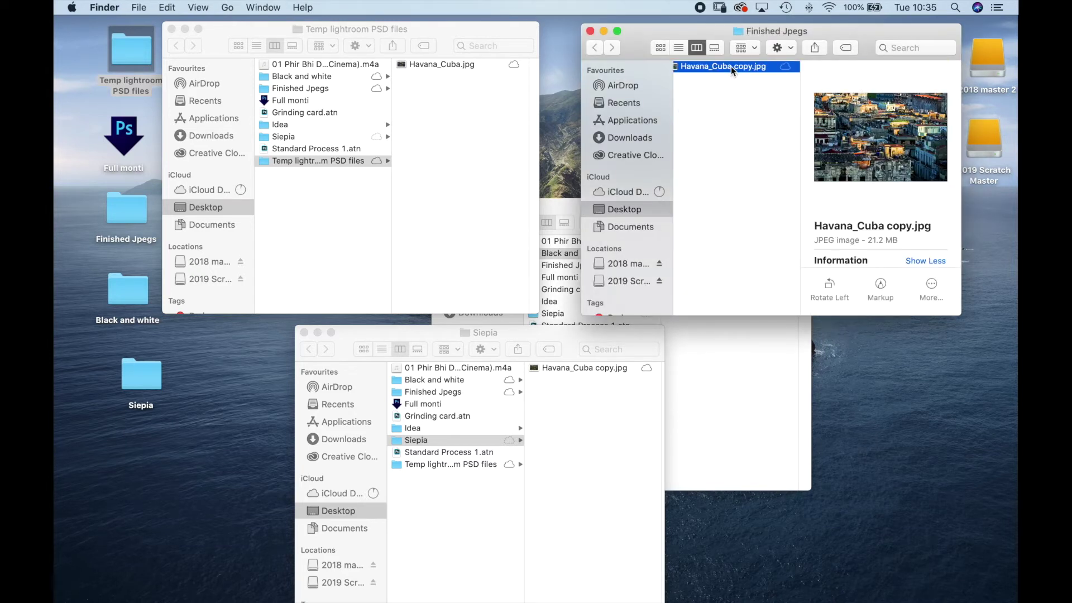
right_click(731, 67)
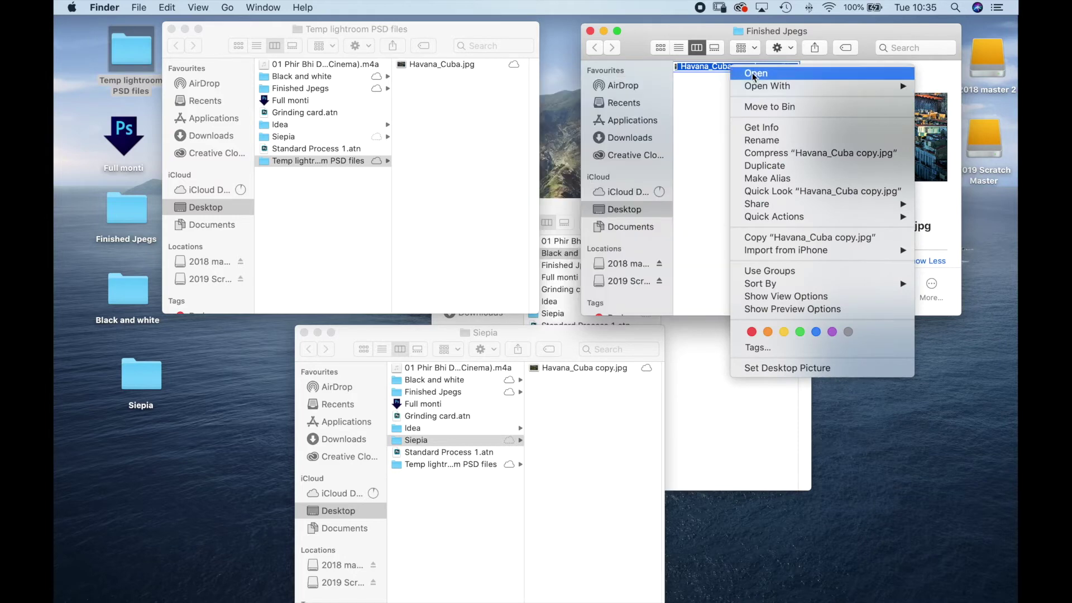
mouse_move(758, 82)
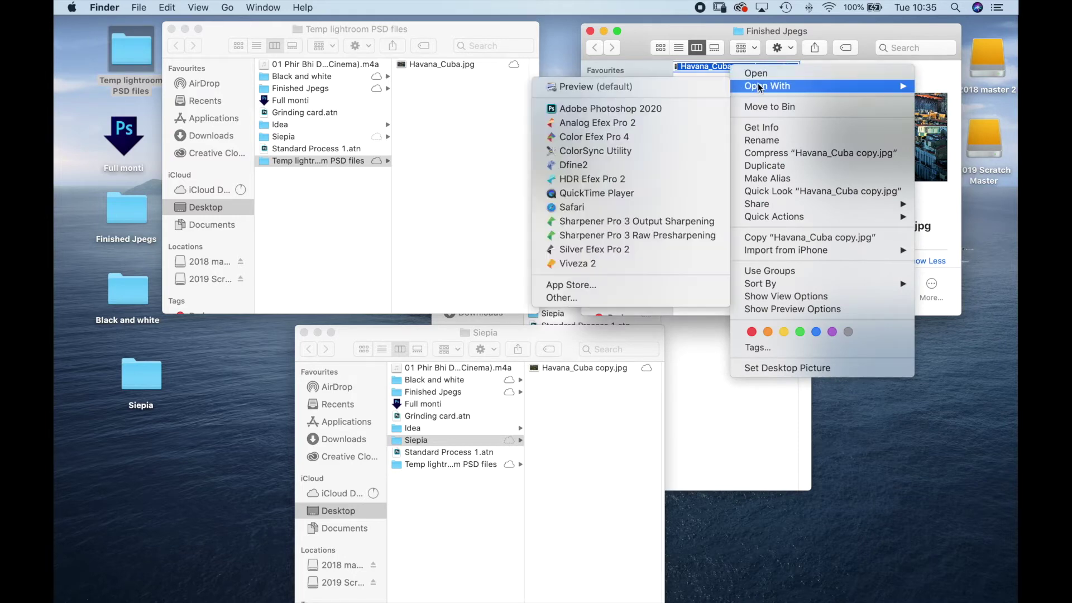
click(616, 87)
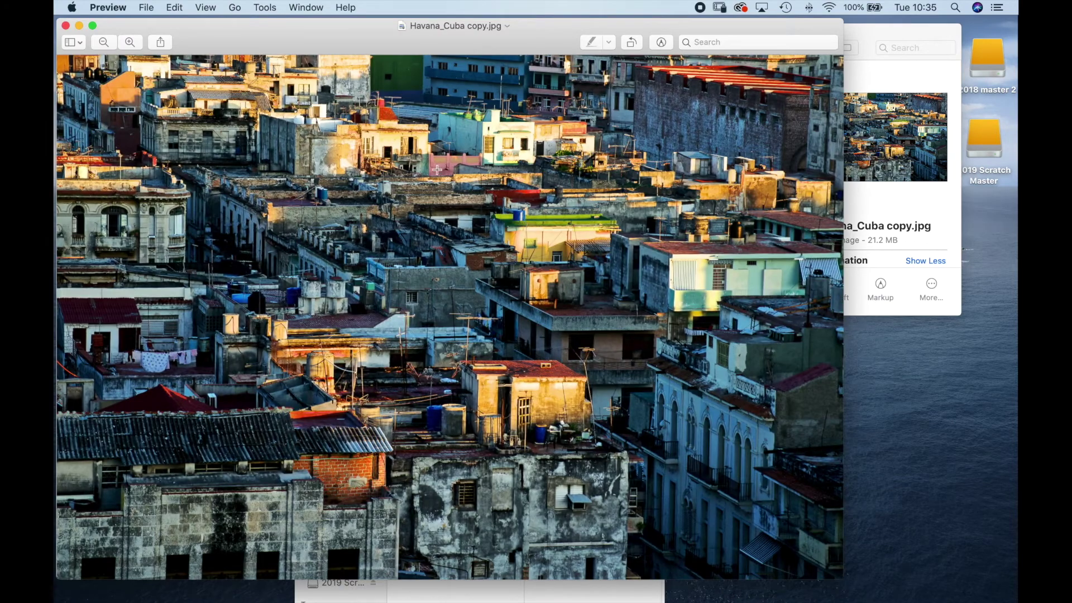
key(super+w)
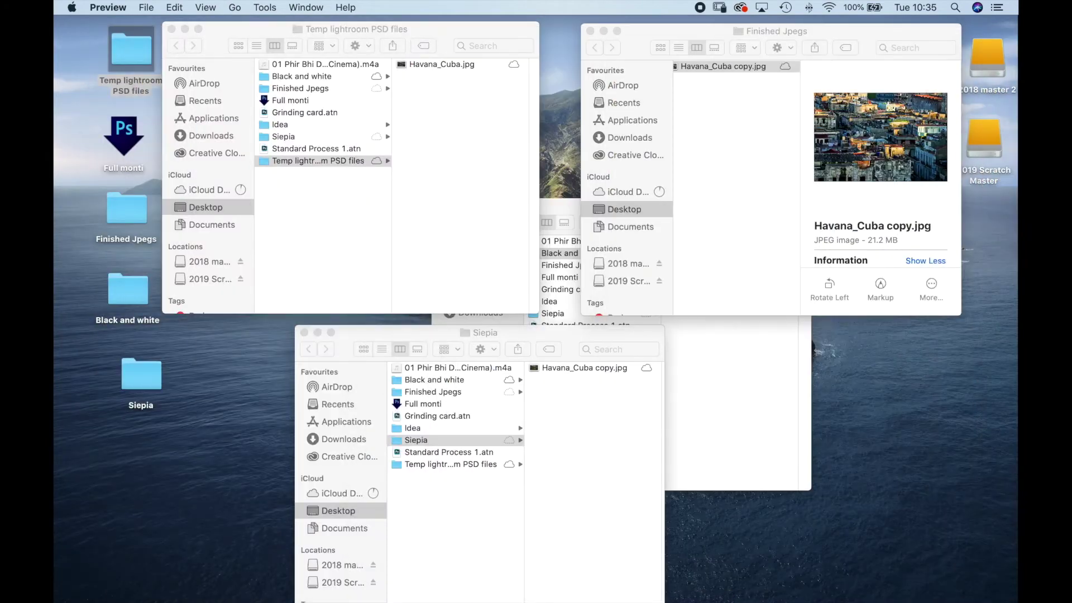
Close the Temp lightroom PSD files window and view Havana_Cuba copy.jpg from the Black and white folder in Preview.
click(562, 206)
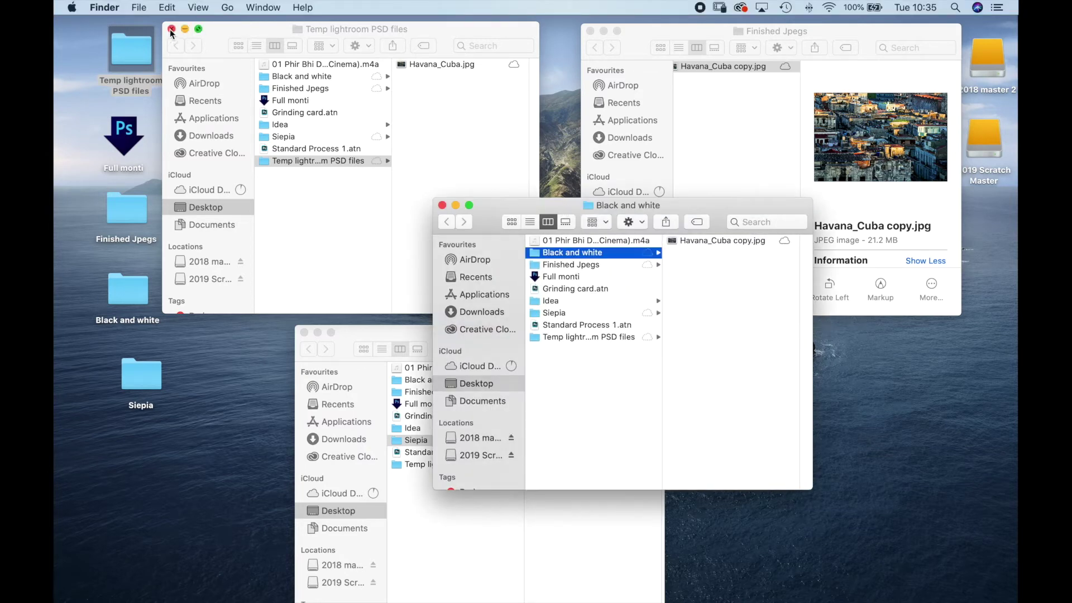
click(172, 29)
click(698, 240)
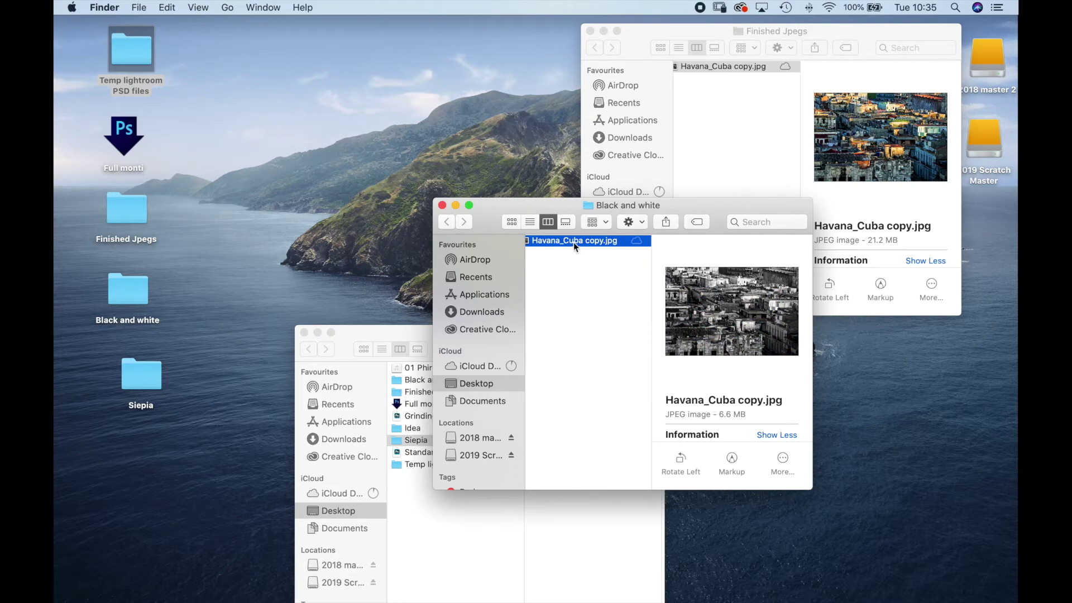
right_click(575, 243)
mouse_move(610, 258)
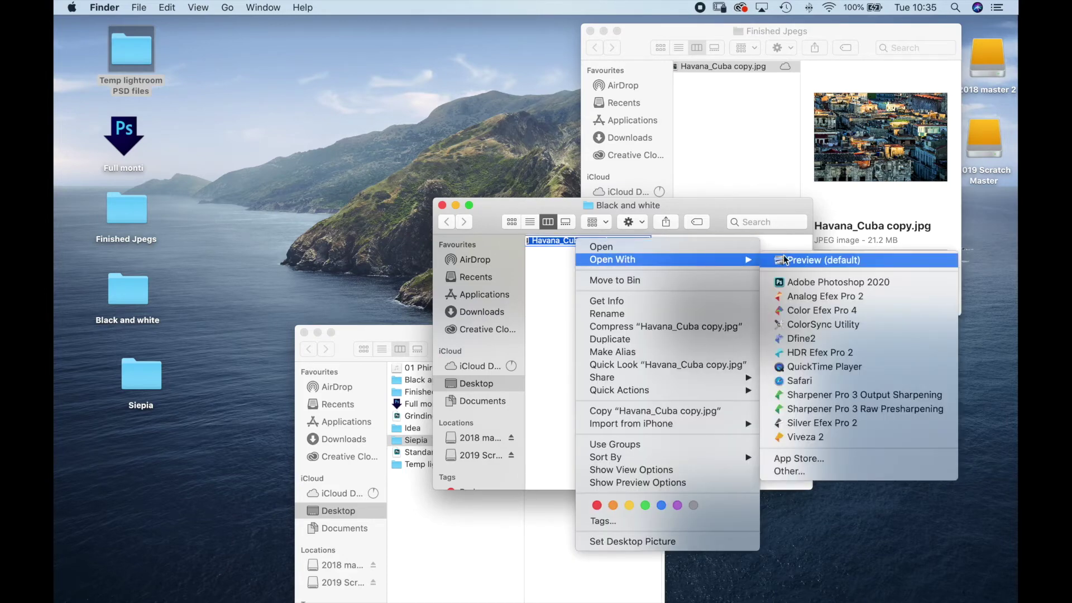
click(801, 260)
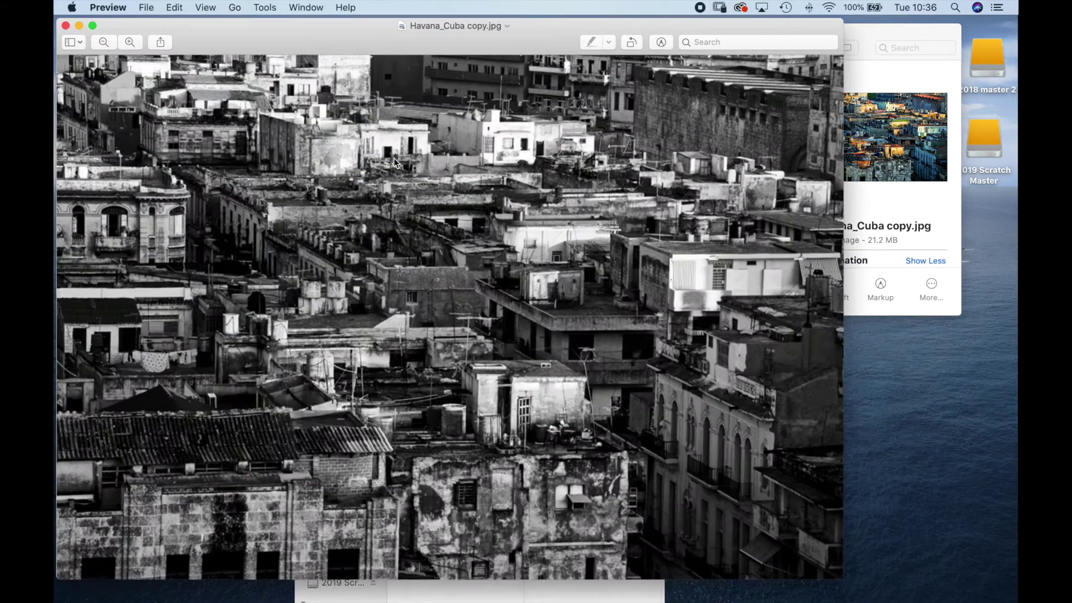
key(super+w)
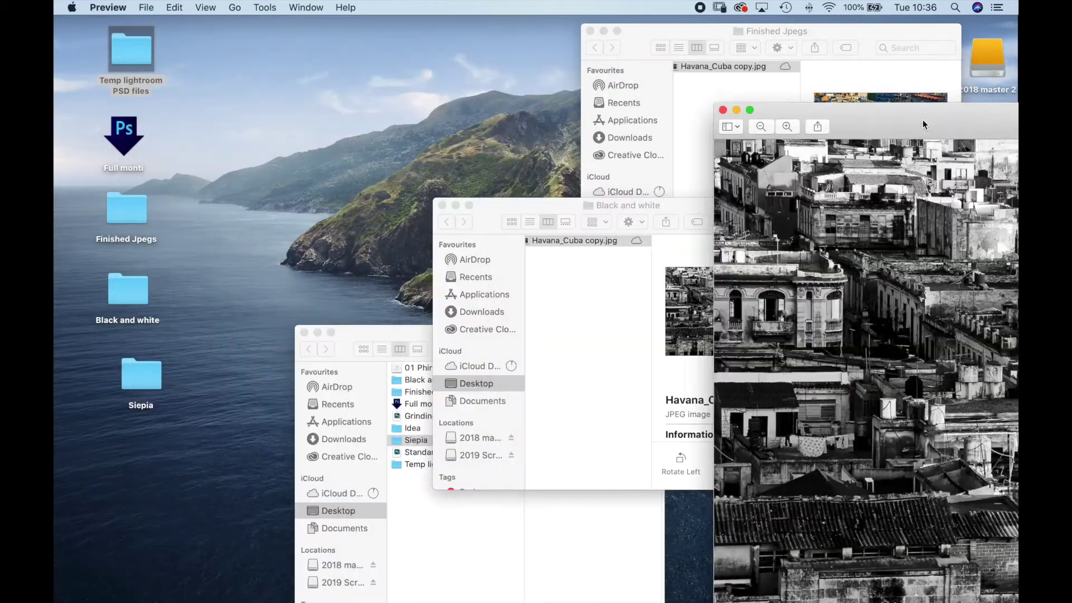
View Havana_Cuba copy.jpg from the Siepia folder in Preview.
click(357, 332)
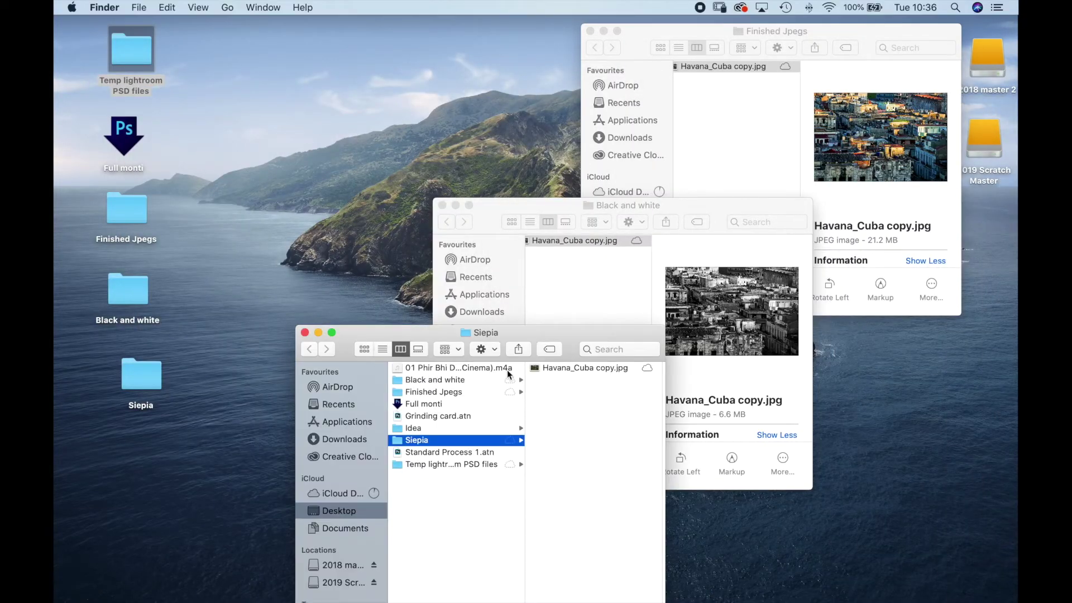
click(564, 368)
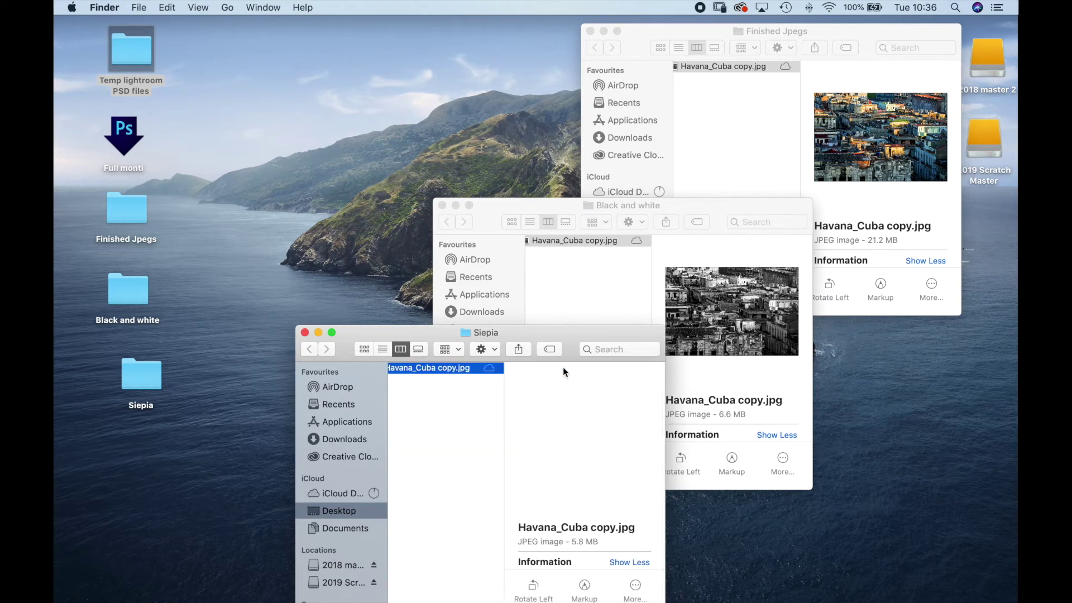
right_click(431, 371)
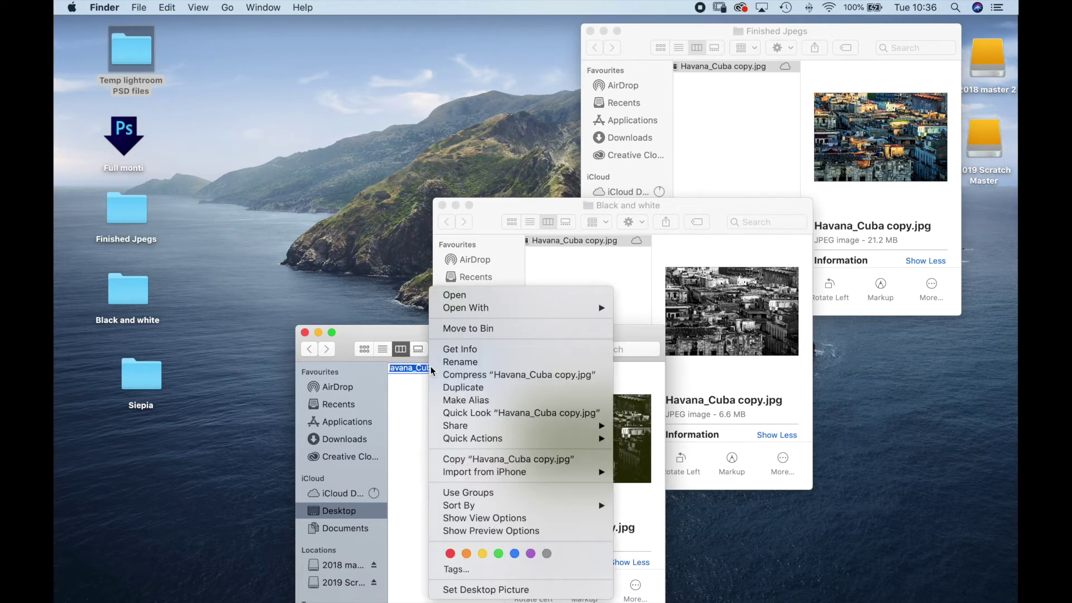
mouse_move(468, 308)
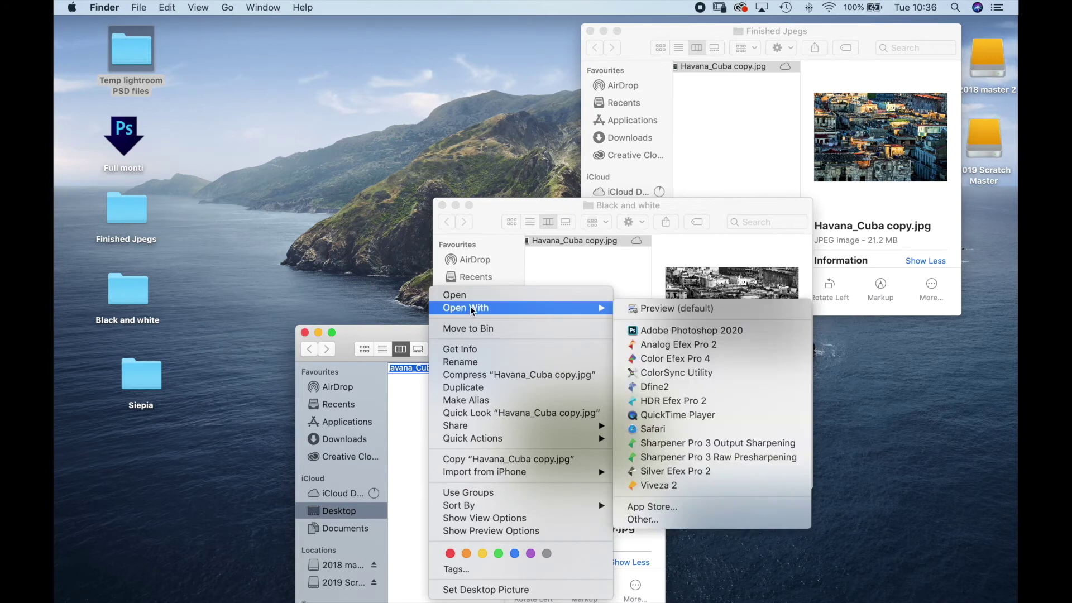
click(659, 307)
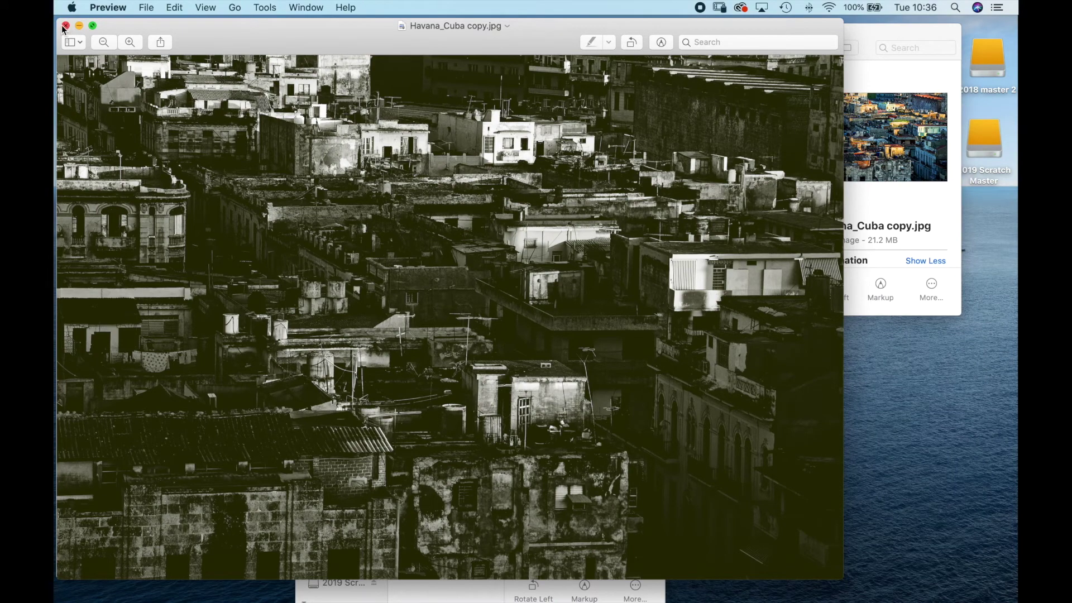
Stack the sepia, black-and-white and colour Preview windows to compare the three versions, and move them aside to uncover the desktop.
drag(227, 41, 238, 43)
drag(1018, 124, 248, 91)
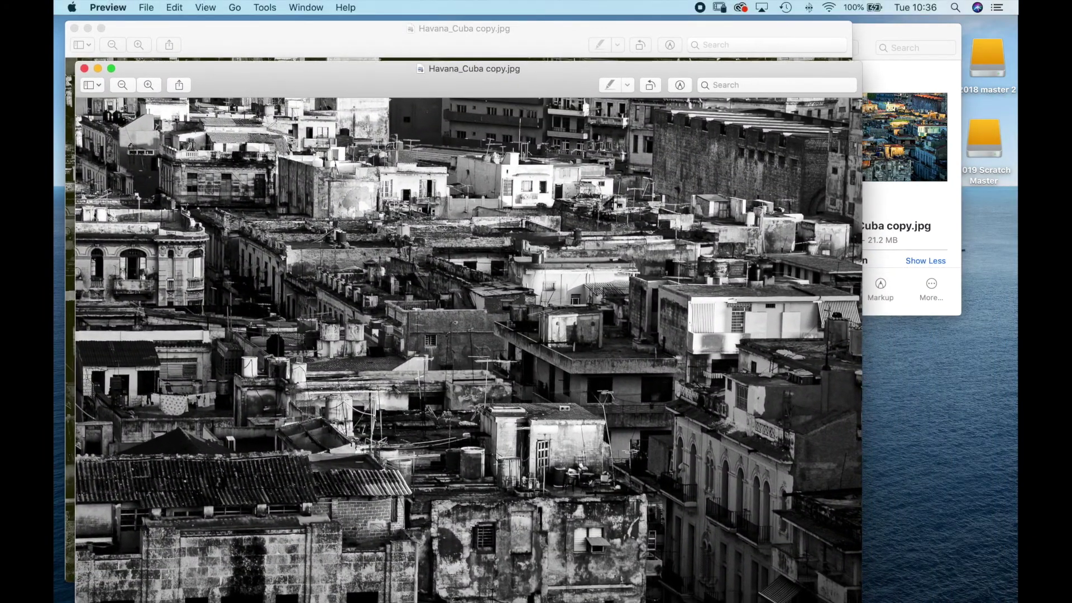
drag(1018, 123, 401, 129)
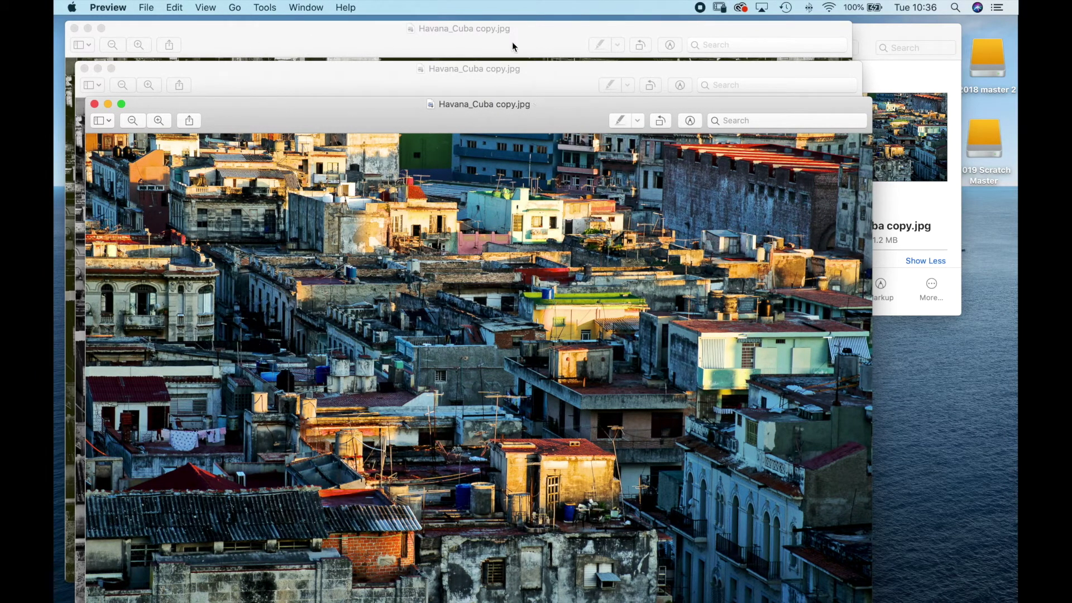
click(280, 35)
drag(280, 35, 416, 62)
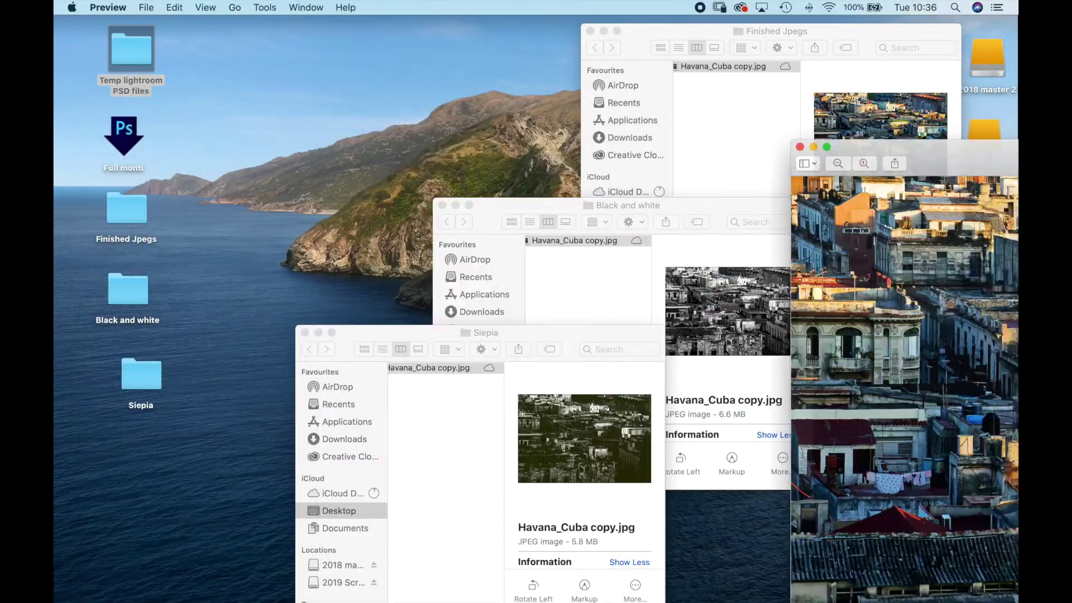
Open the Temp lightroom PSD files folder and view the original Havana_Cuba.jpg in Preview.
double_click(132, 52)
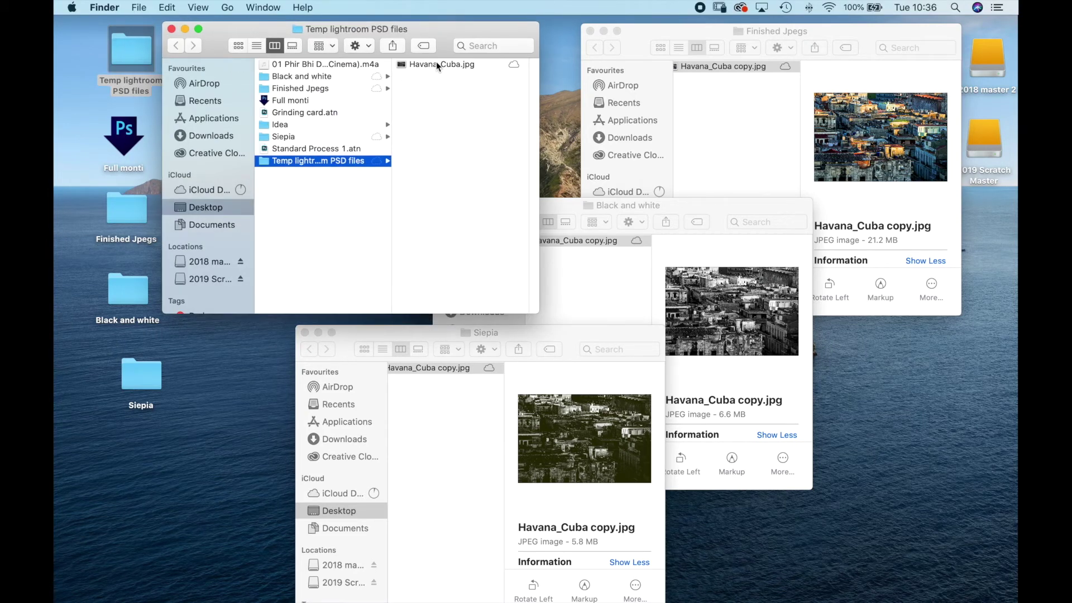
right_click(437, 65)
mouse_move(471, 81)
click(654, 83)
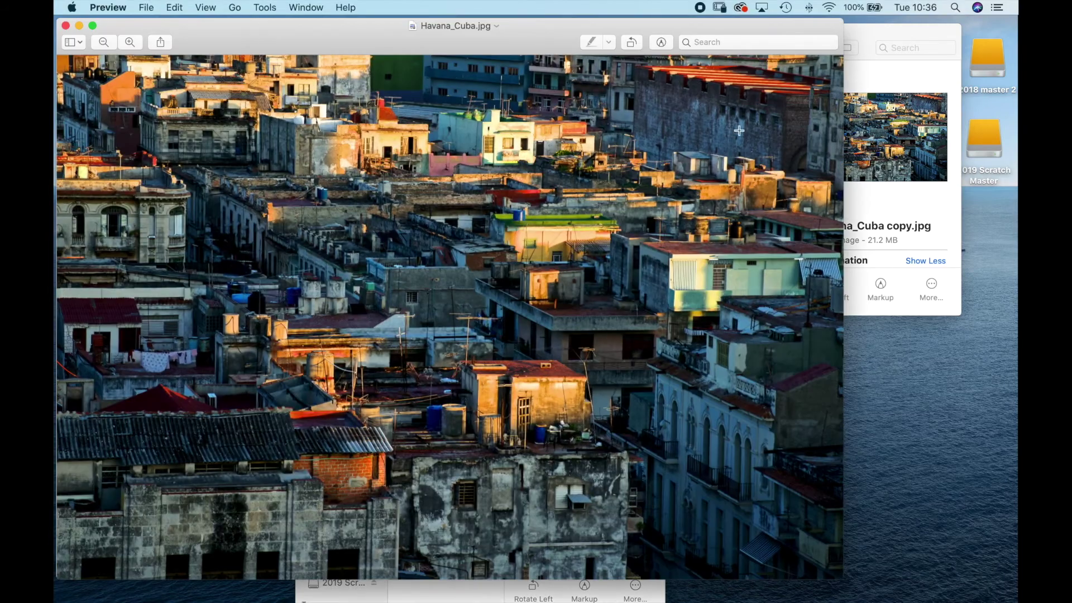
Bring the finished colour, black-and-white and sepia images over the original Havana_Cuba.jpg to compare them.
drag(1017, 178, 327, 50)
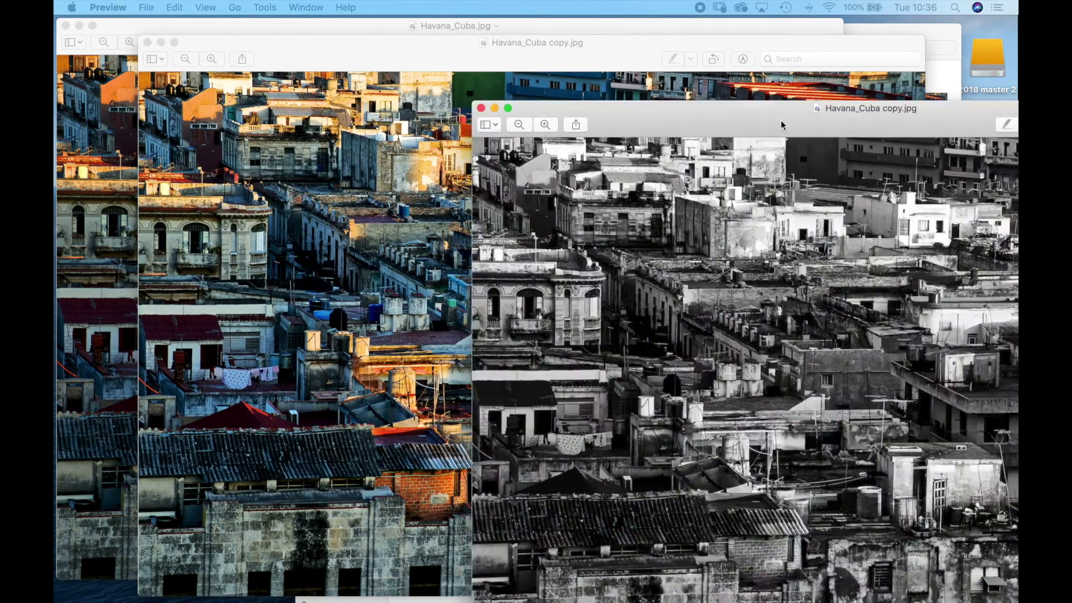
drag(791, 121, 388, 49)
drag(1017, 178, 412, 70)
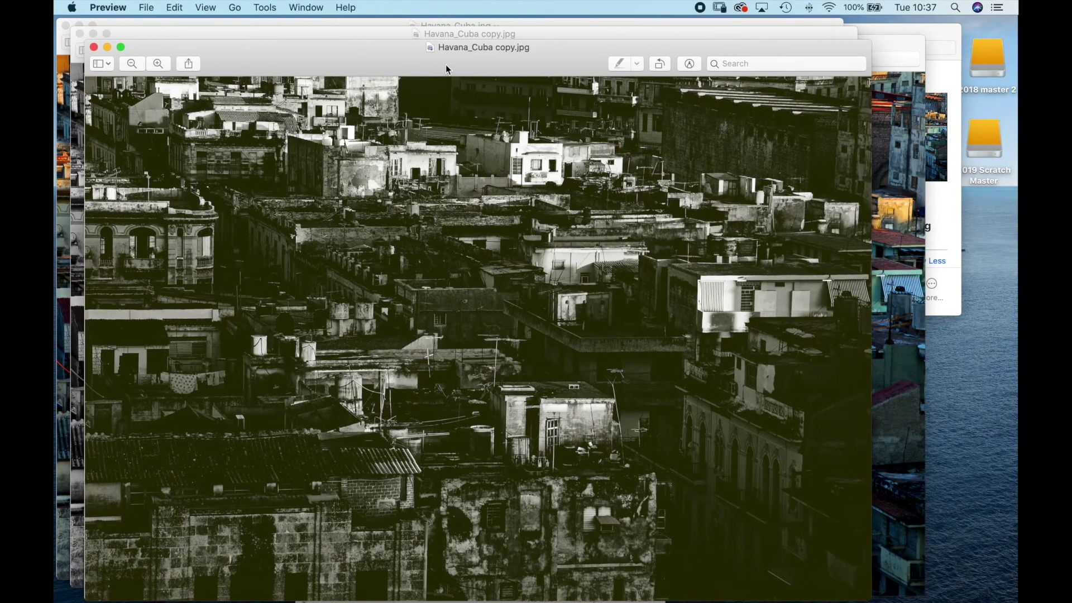
Close the original photo and its finished copies in Preview.
click(94, 48)
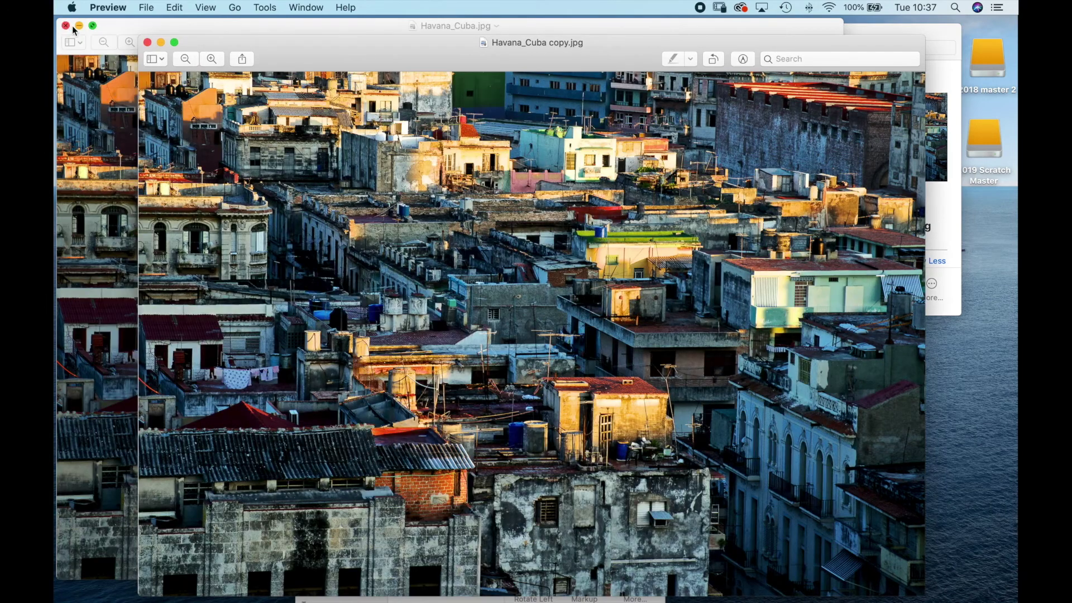
click(67, 25)
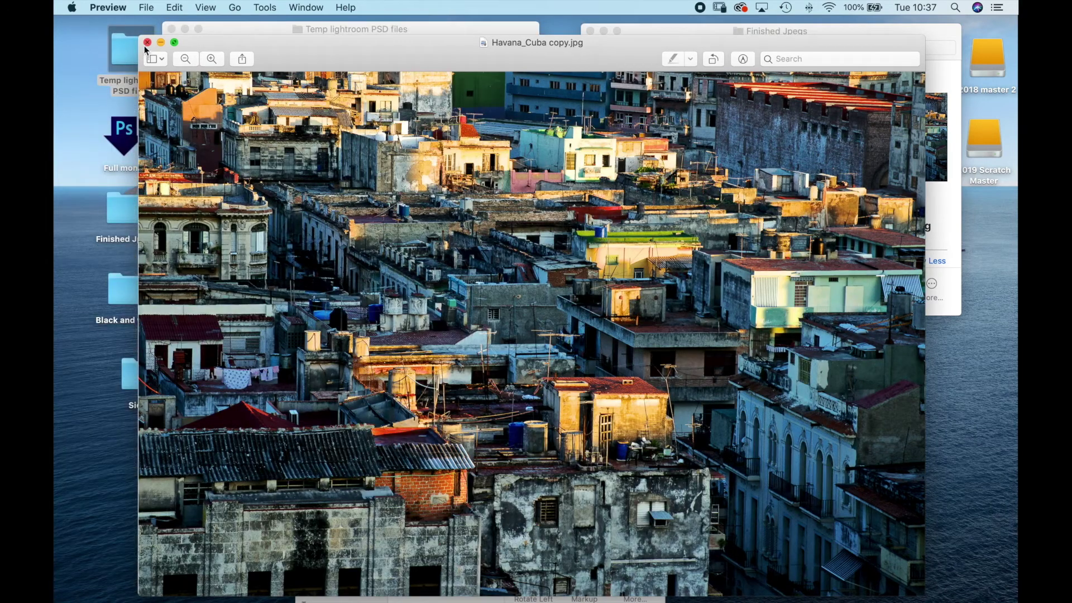
click(147, 43)
Close the Temp lightroom PSD files, Black and white, Siepia and Finished Jpegs folder windows.
click(172, 29)
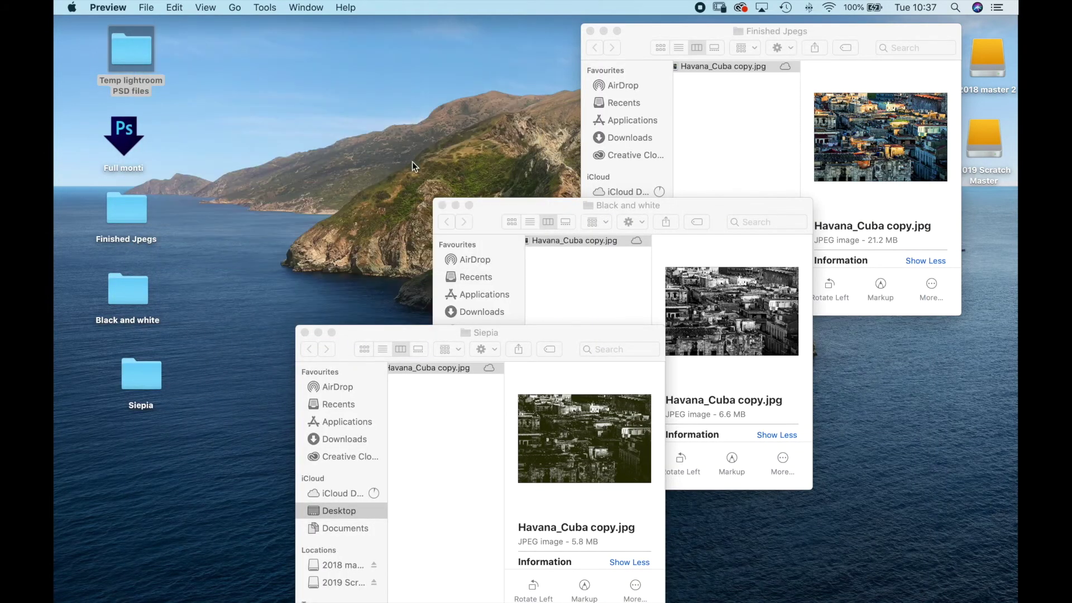
click(443, 206)
click(306, 333)
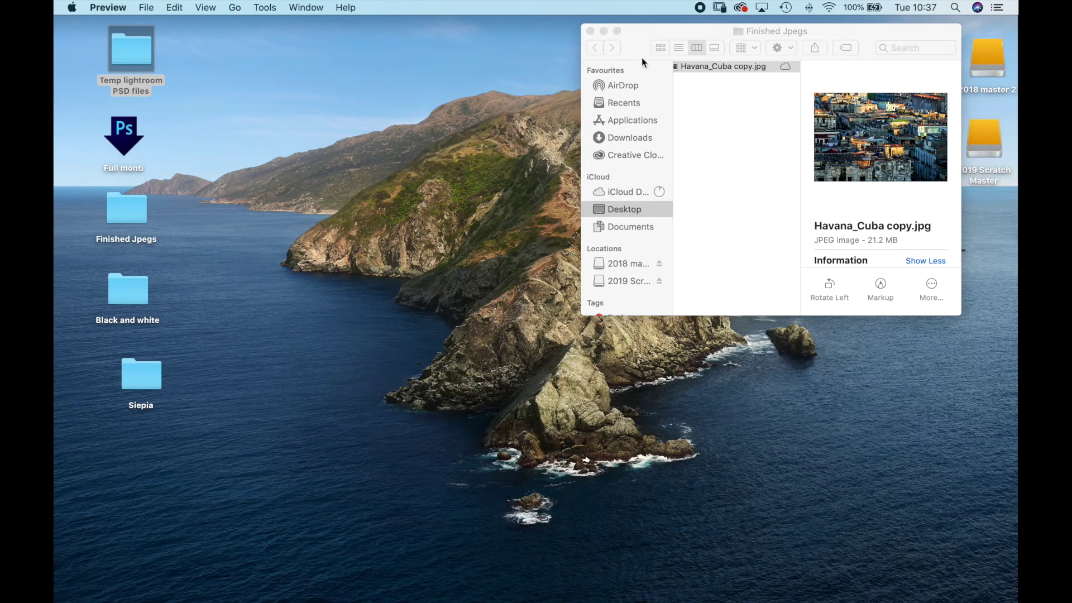
click(590, 31)
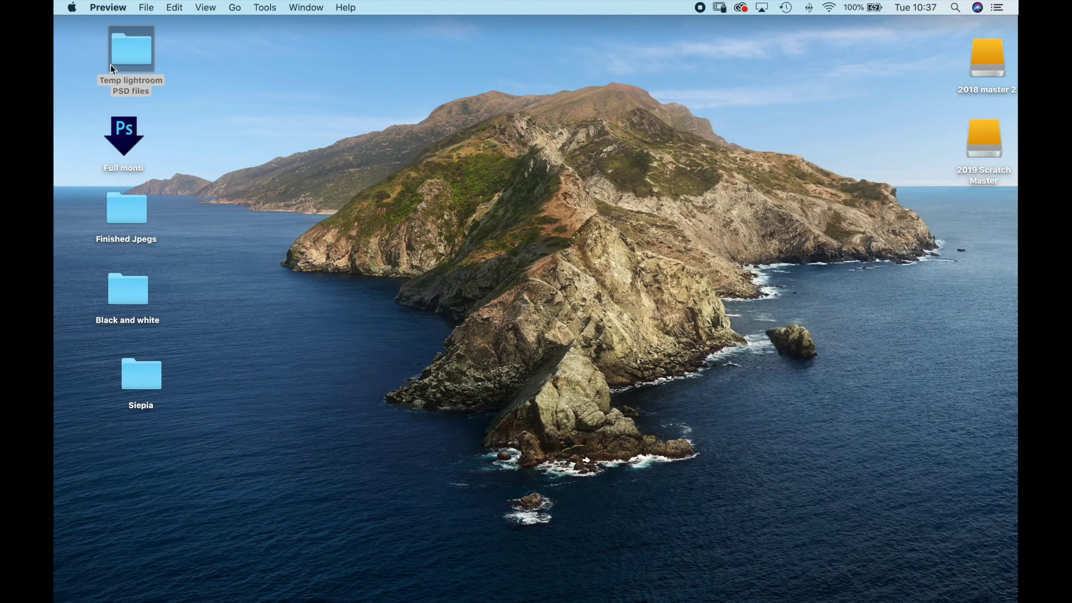